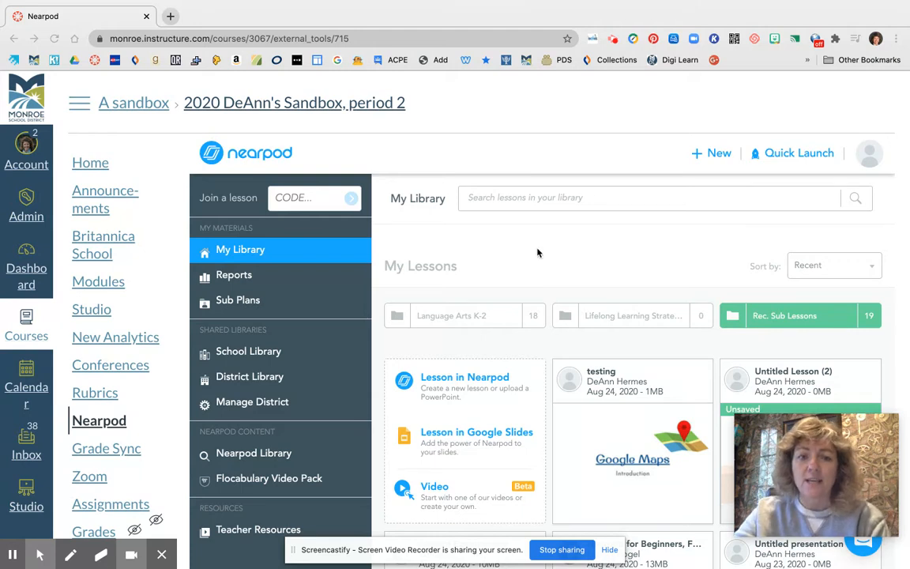
Open the "testing" lesson from My Library for editing and accept losing its active code
scroll(538, 253, "down", 1)
scroll(537, 253, "down", 1)
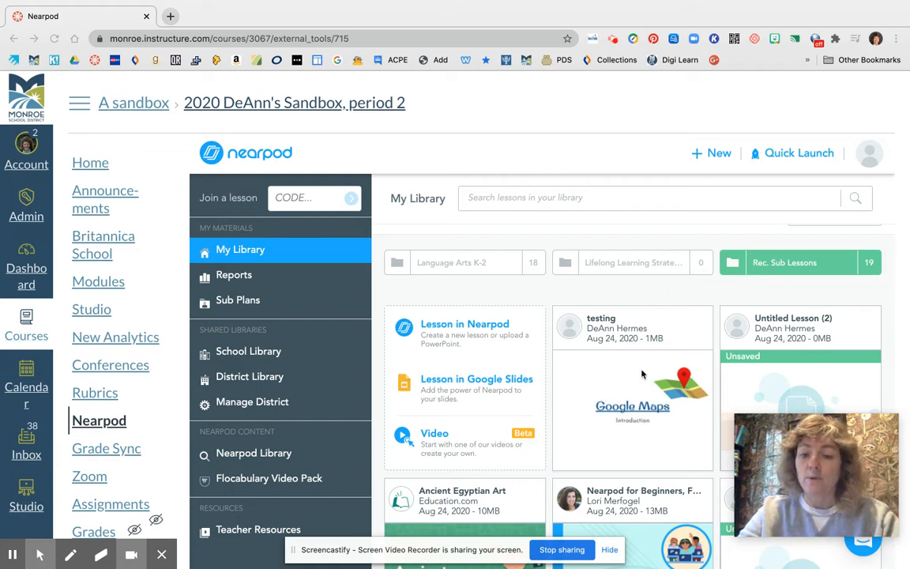
left_click(602, 413)
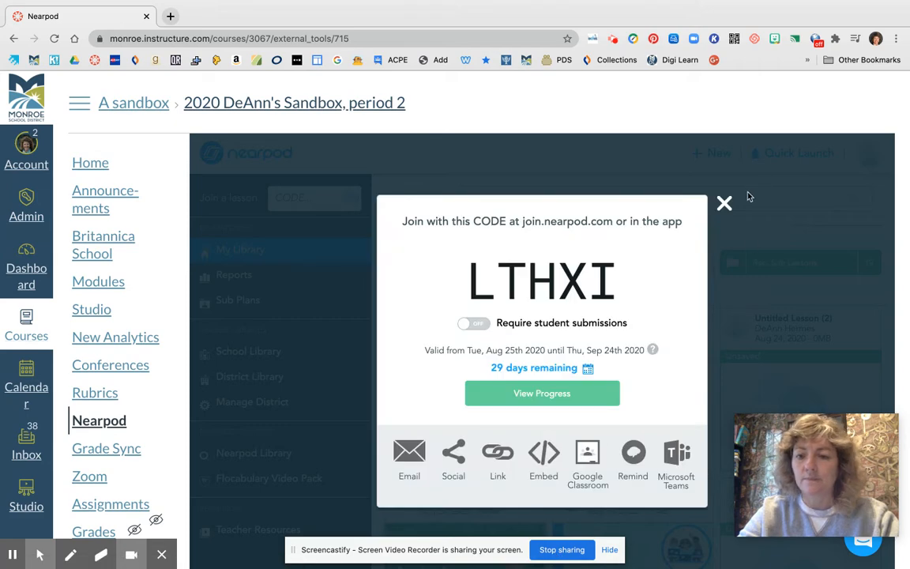
left_click(725, 205)
mouse_move(567, 456)
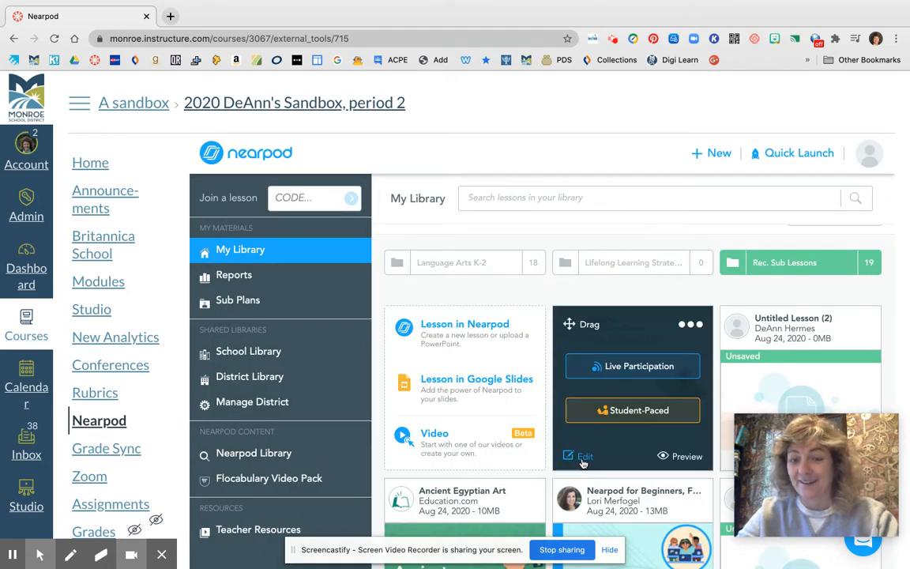
left_click(586, 460)
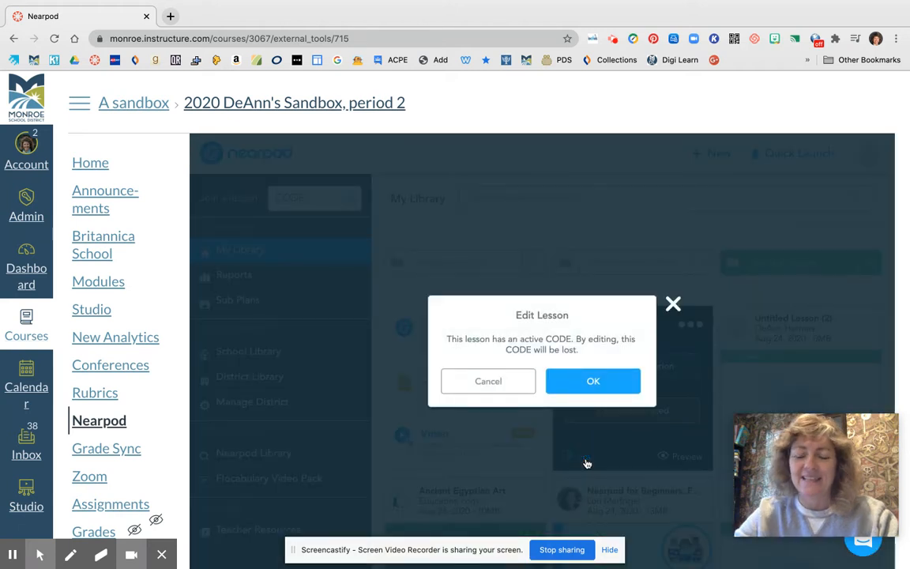
left_click(575, 382)
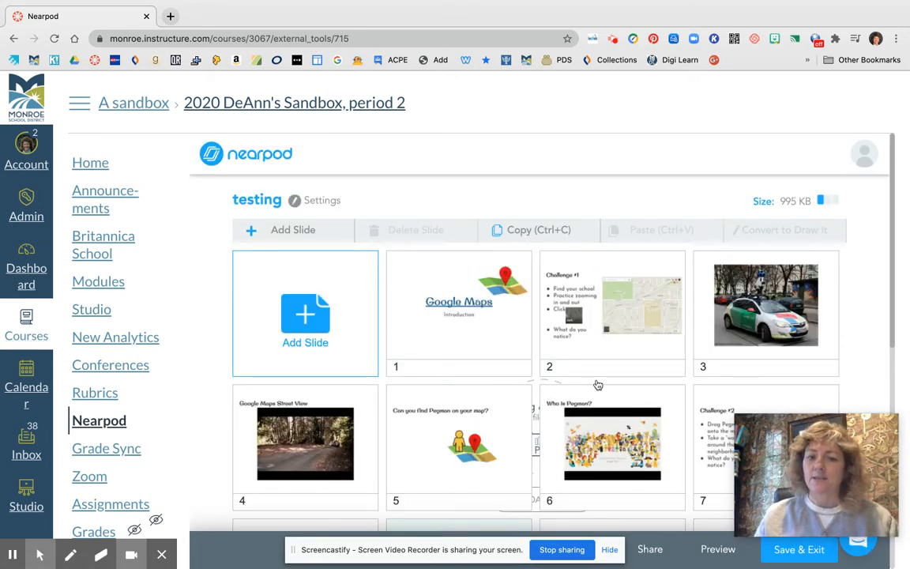
Add the PhET simulation "Build a Fraction" (Mixed Numbers) as a new slide and move it to position 10
left_click(300, 316)
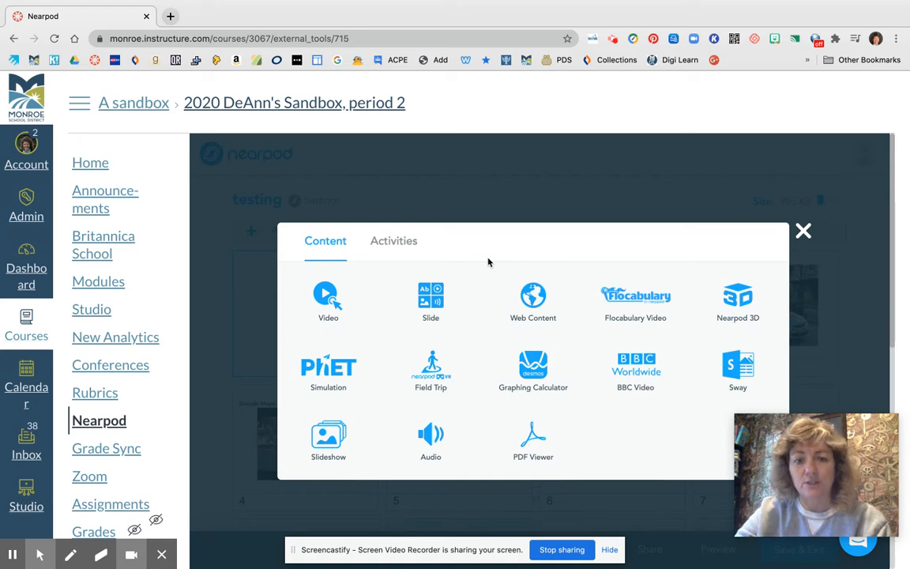
left_click(294, 332)
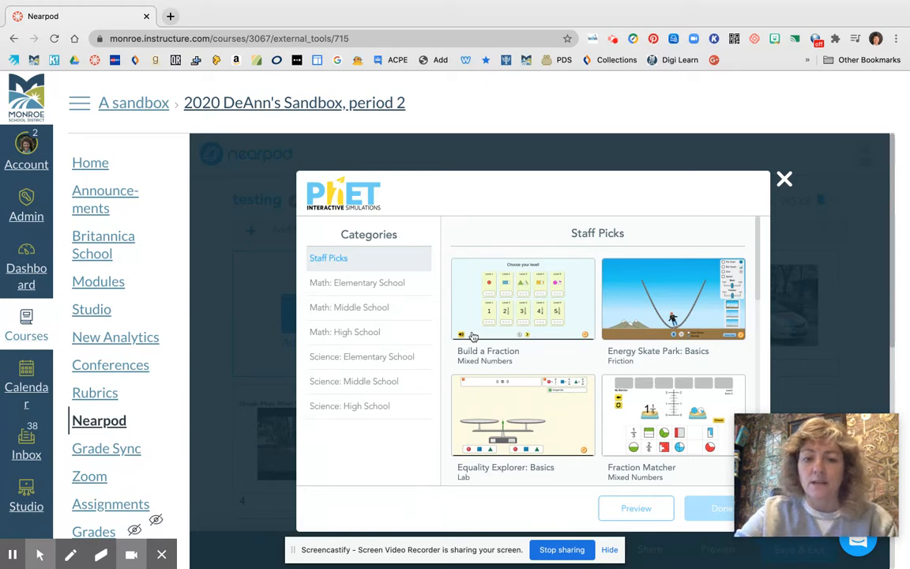
left_click(497, 265)
left_click(707, 512)
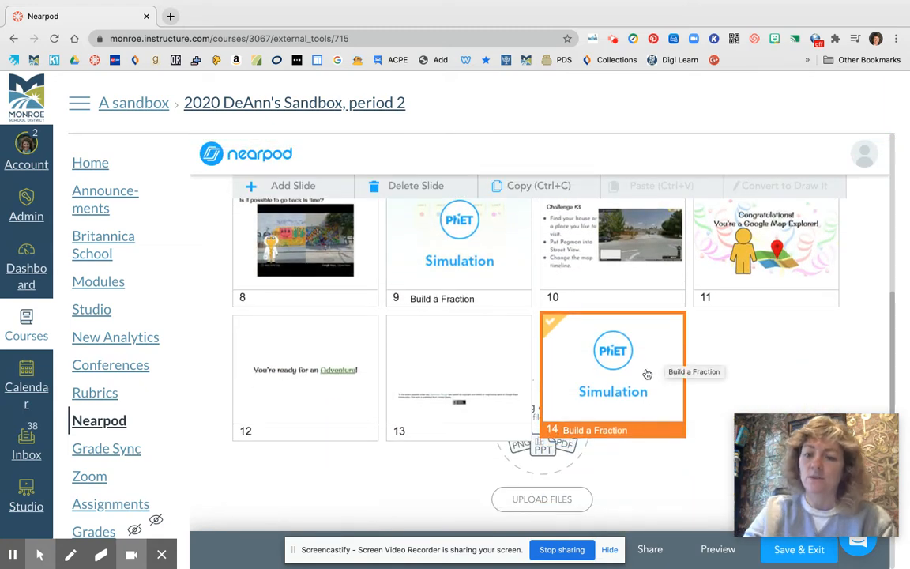
left_click_drag(647, 374, 646, 253)
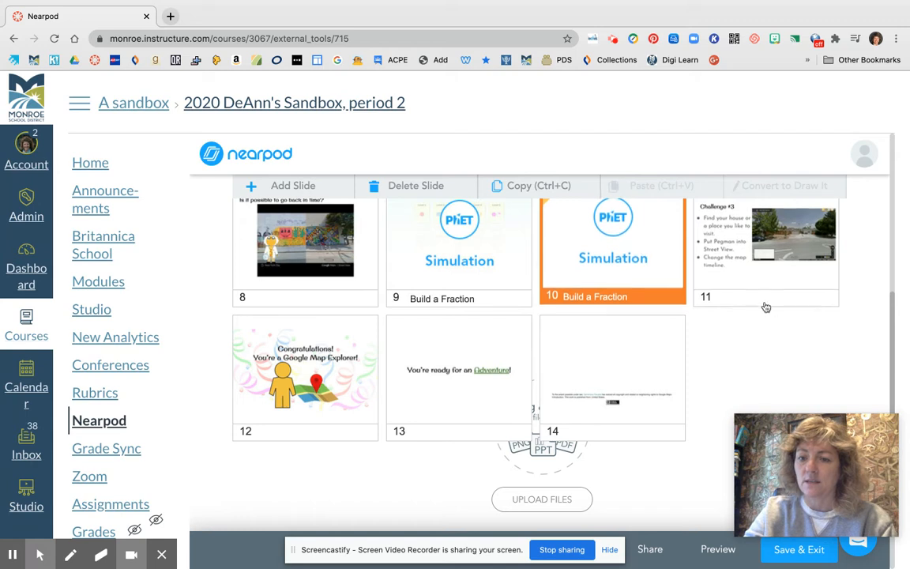
Move the "Who is Pegman?" slide to position 7 and back to position 6
scroll(772, 320, "up", 3)
left_click_drag(664, 295, 784, 294)
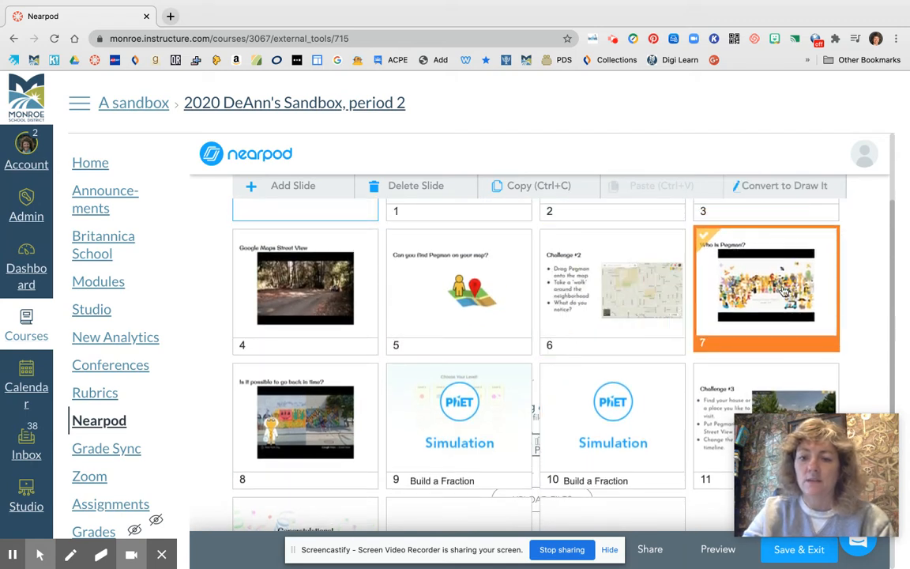
left_click_drag(716, 238, 649, 286)
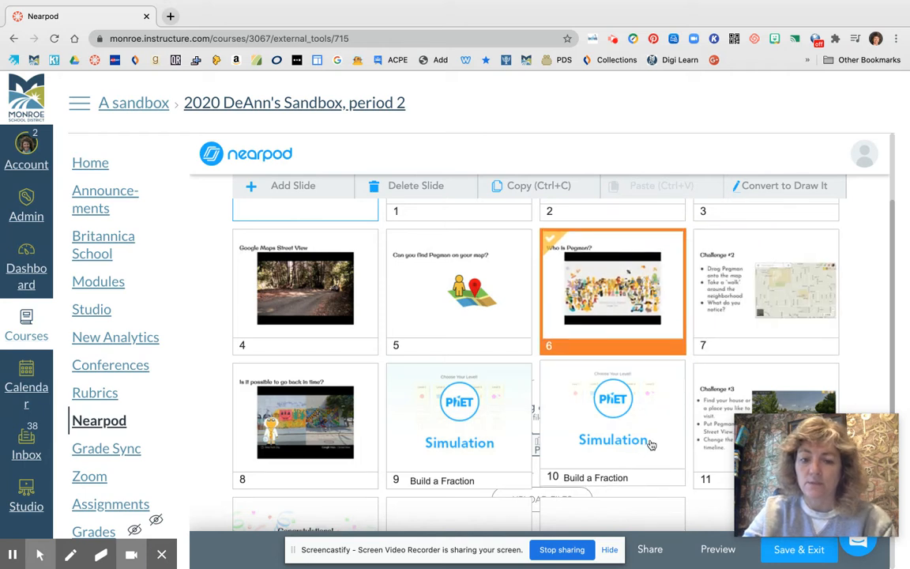
Open the Build a Fraction simulation on slide 10 and start its picture-based Level 2
scroll(645, 457, "down", 1)
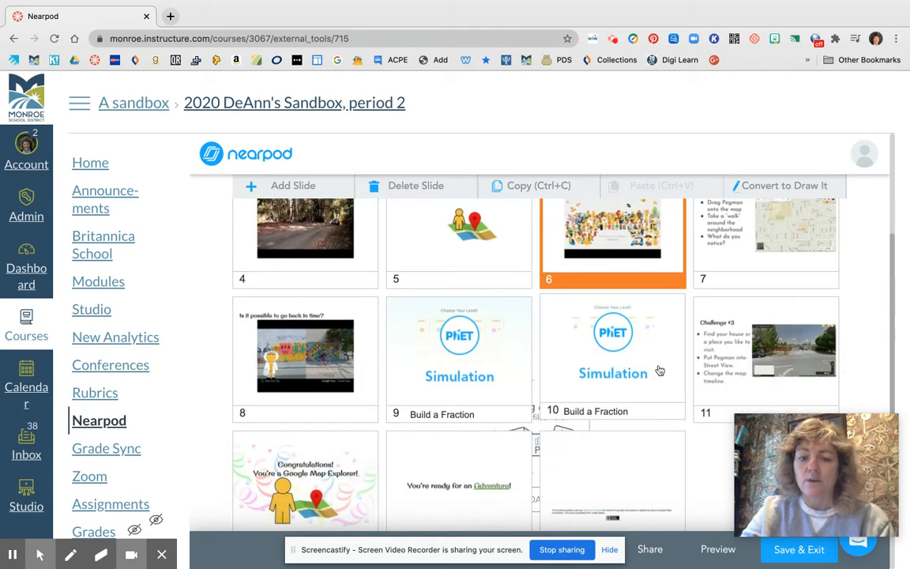
left_click(617, 366)
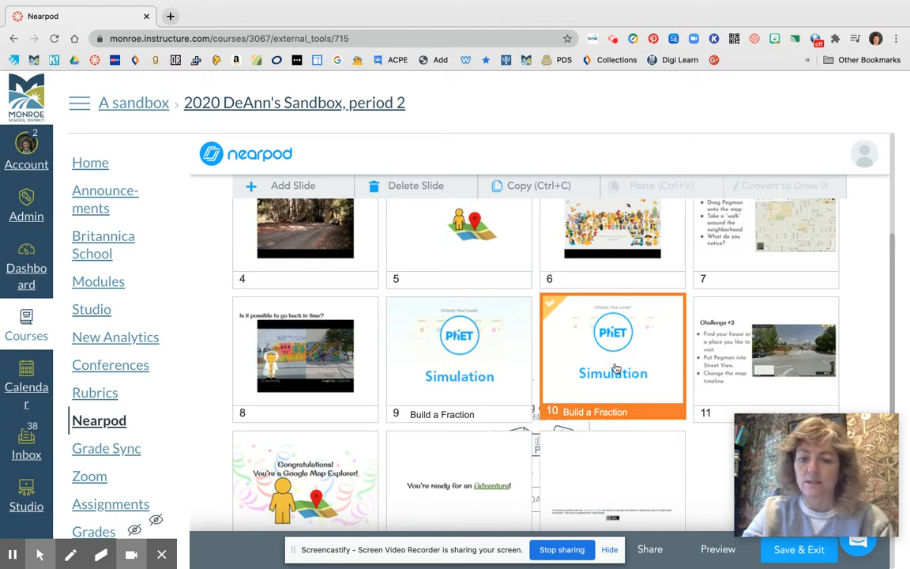
left_click(617, 368)
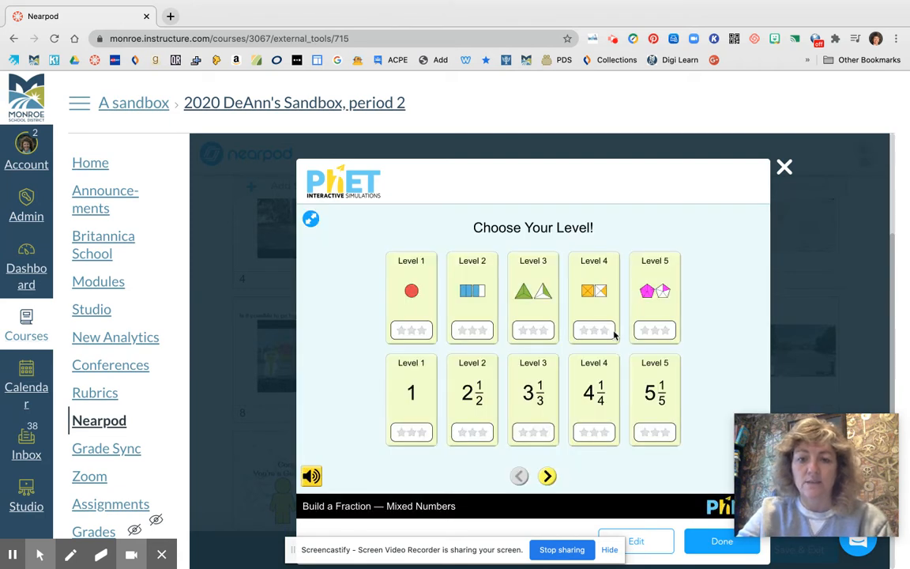
left_click(487, 308)
left_click(496, 321)
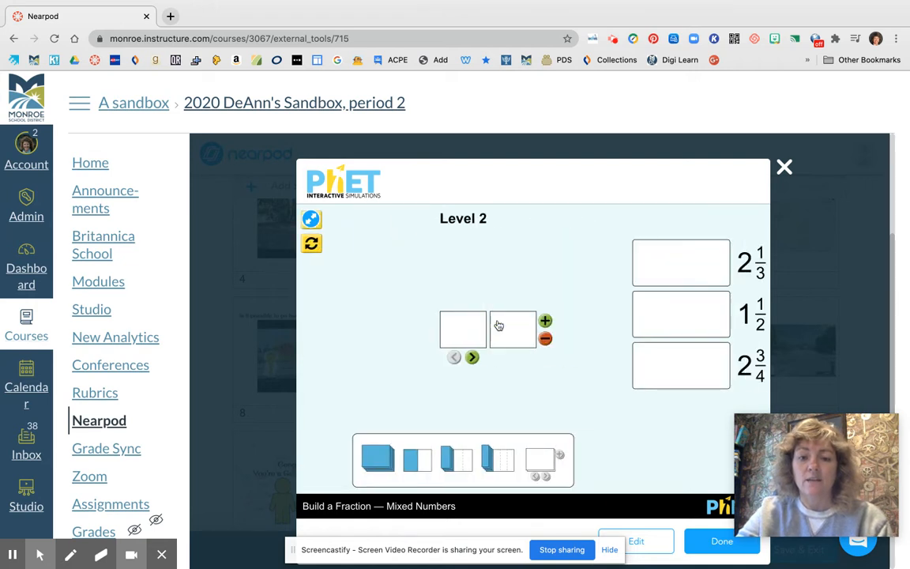
Split the Level 2 containers into halves, try moving a small blue piece to a target box, and close the simulation
left_click(472, 358)
left_click(502, 478)
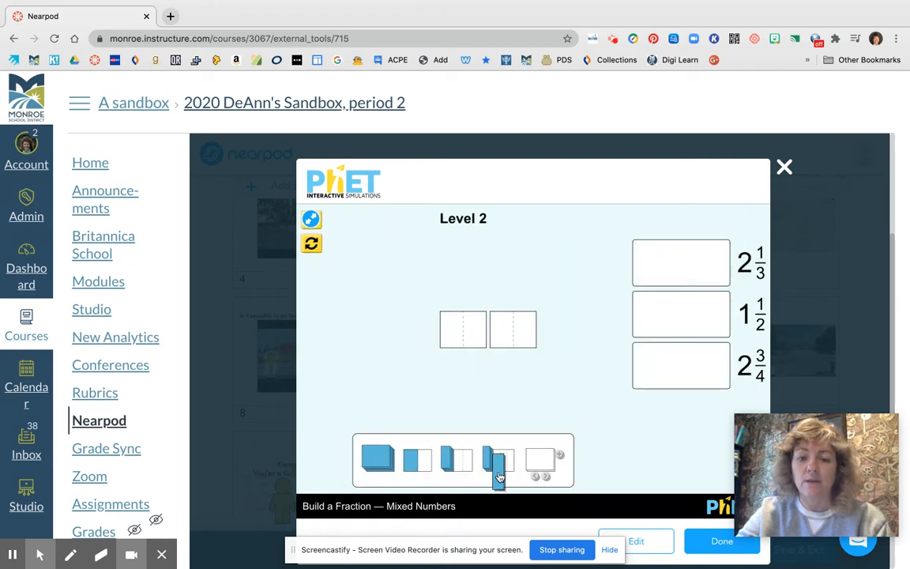
left_click_drag(514, 461, 513, 461)
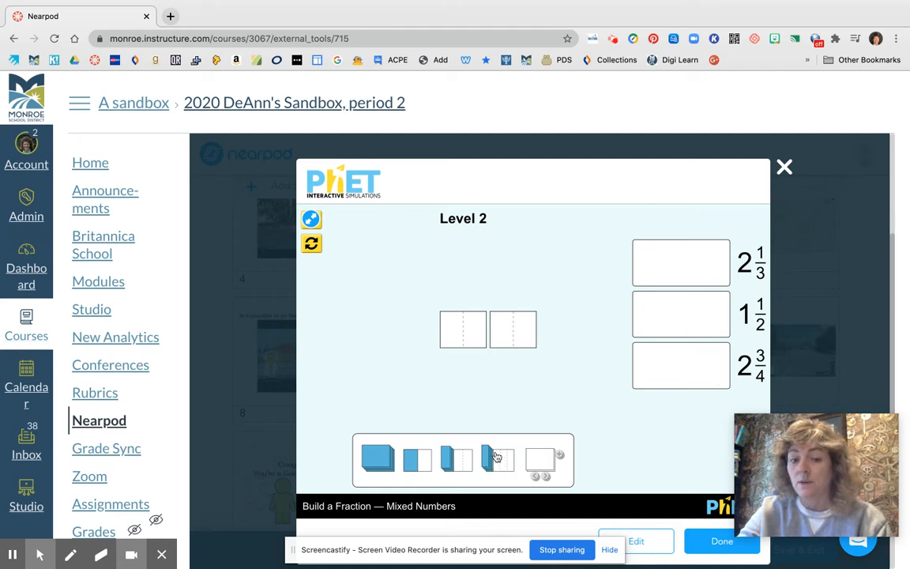
left_click_drag(496, 459, 670, 363)
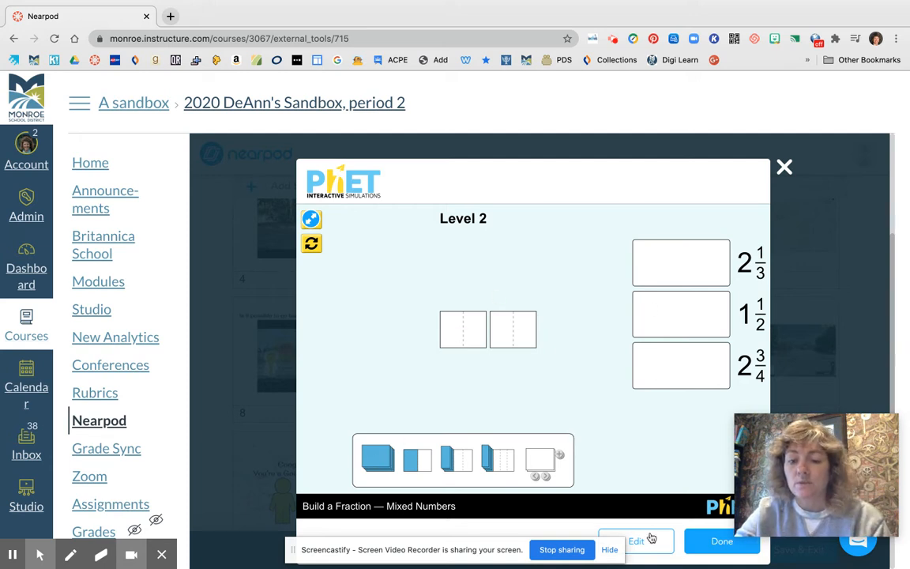
left_click(713, 544)
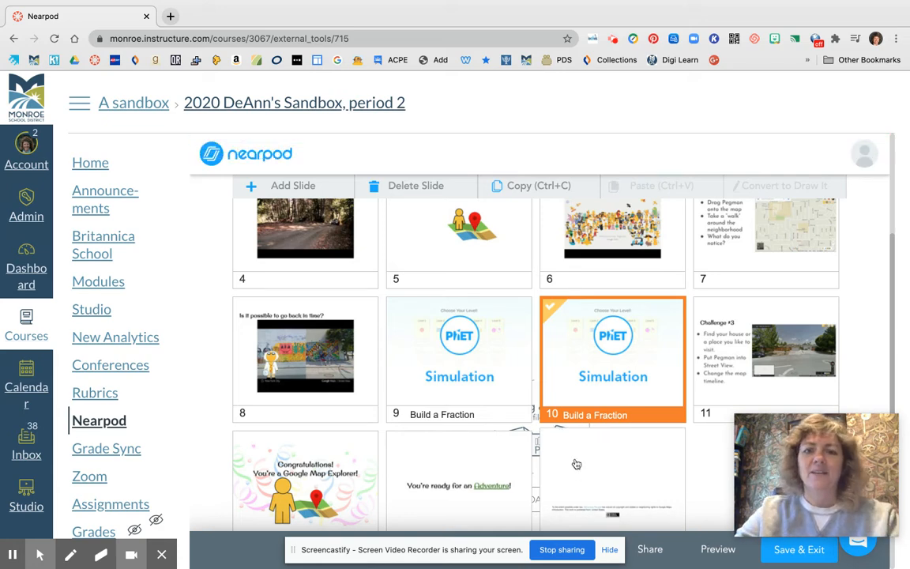
Start a new Open-Ended Question activity in the lesson
scroll(538, 403, "up", 3)
scroll(544, 403, "up", 2)
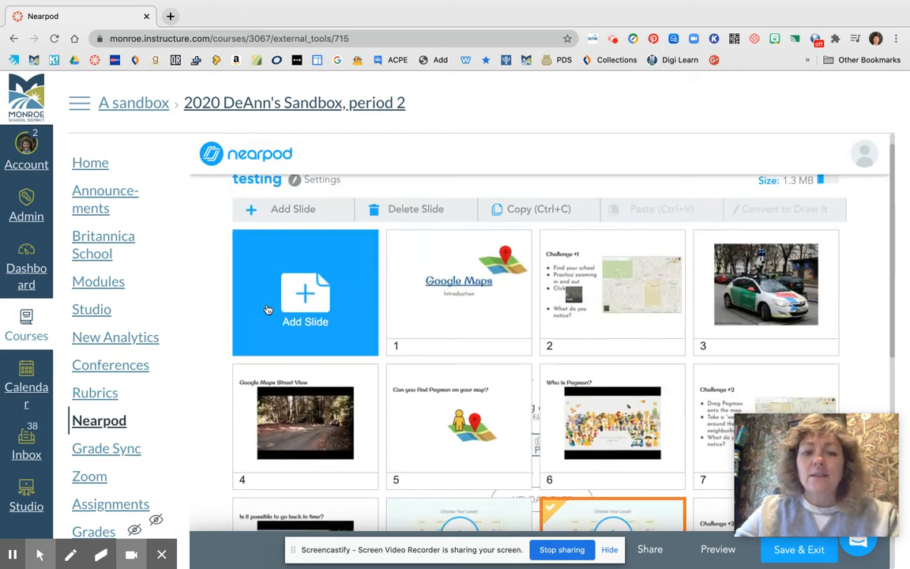
left_click(311, 300)
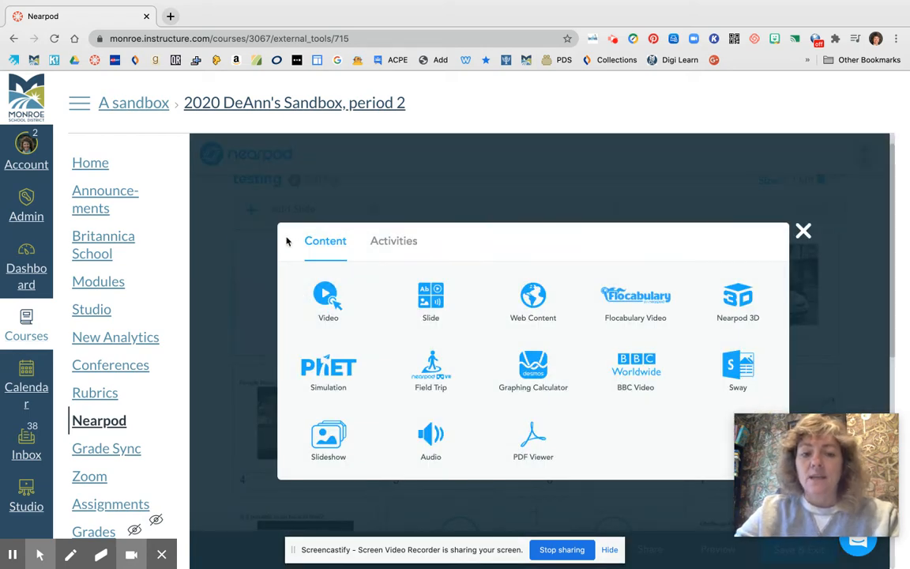
left_click(395, 245)
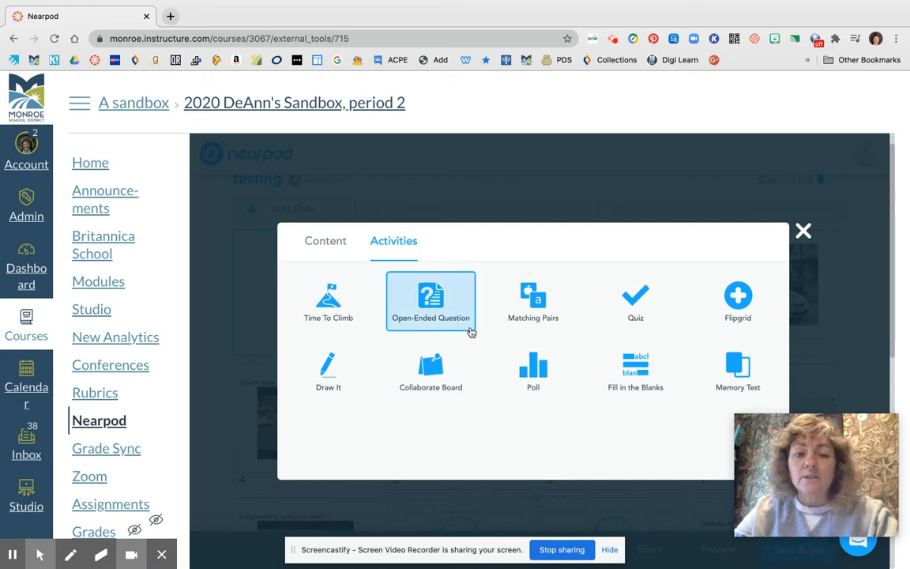
left_click(440, 300)
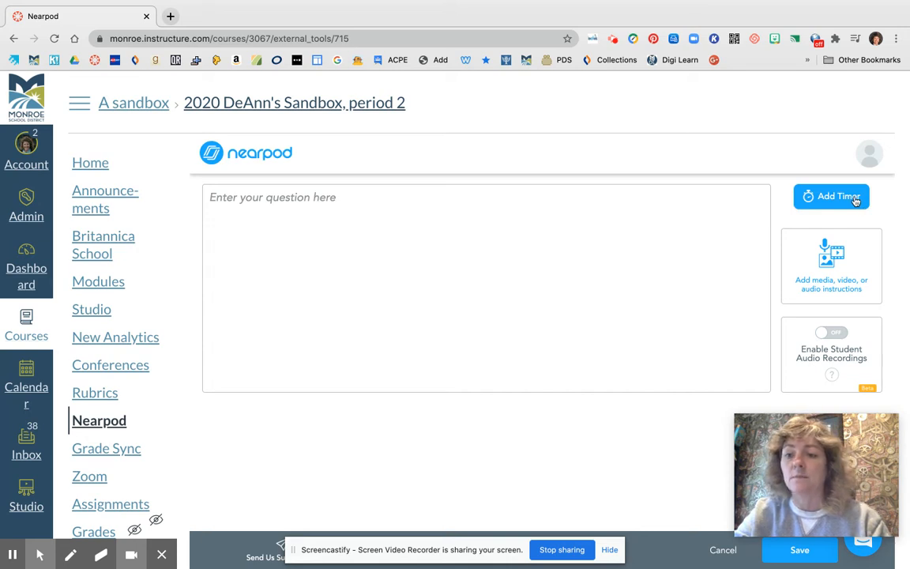
Enable student audio recordings for the open-ended question and try to save it
left_click(830, 273)
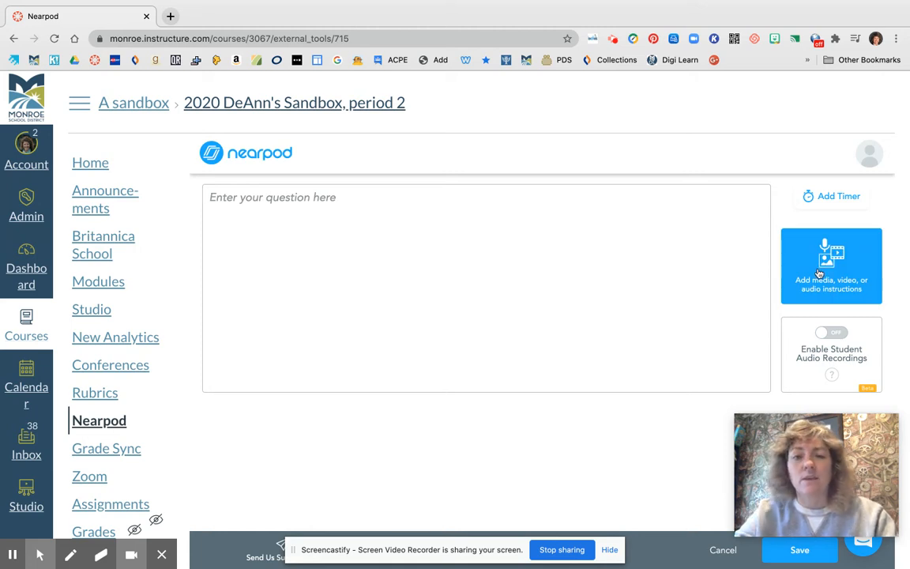
left_click(839, 338)
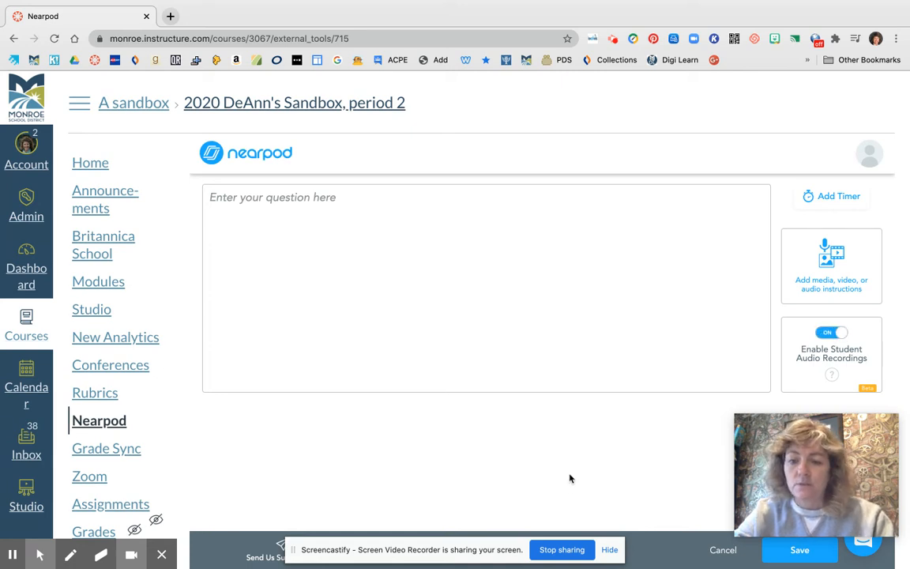
scroll(571, 478, "down", 2)
scroll(571, 478, "down", 2)
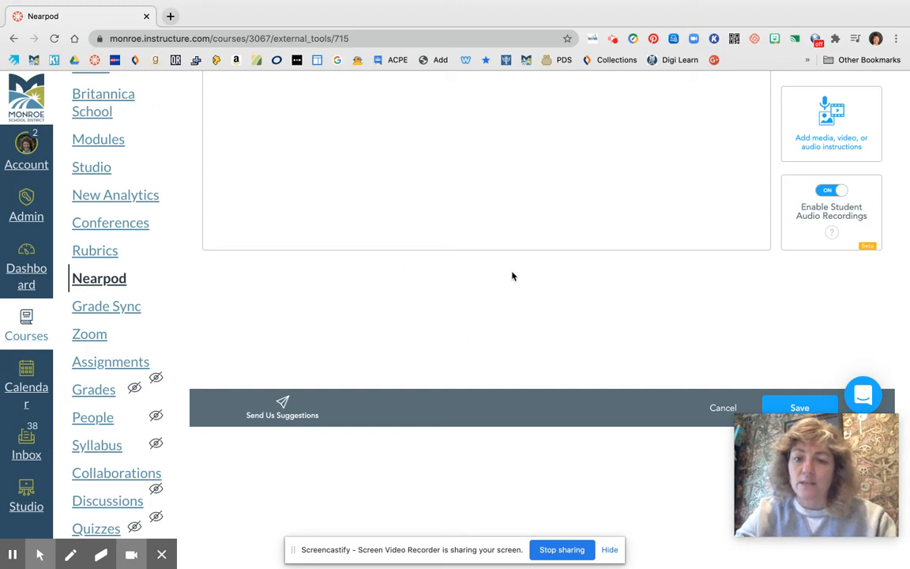
scroll(504, 256, "up", 3)
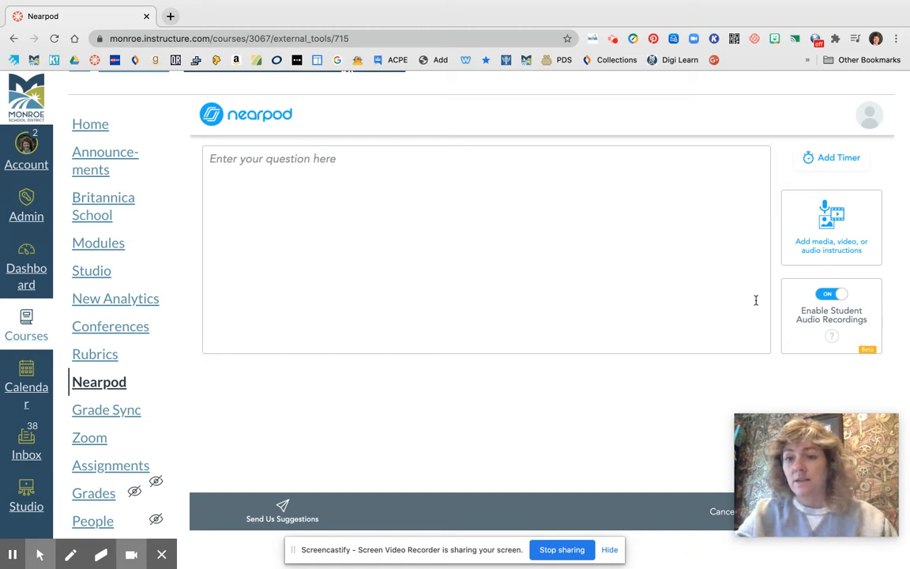
scroll(676, 352, "down", 3)
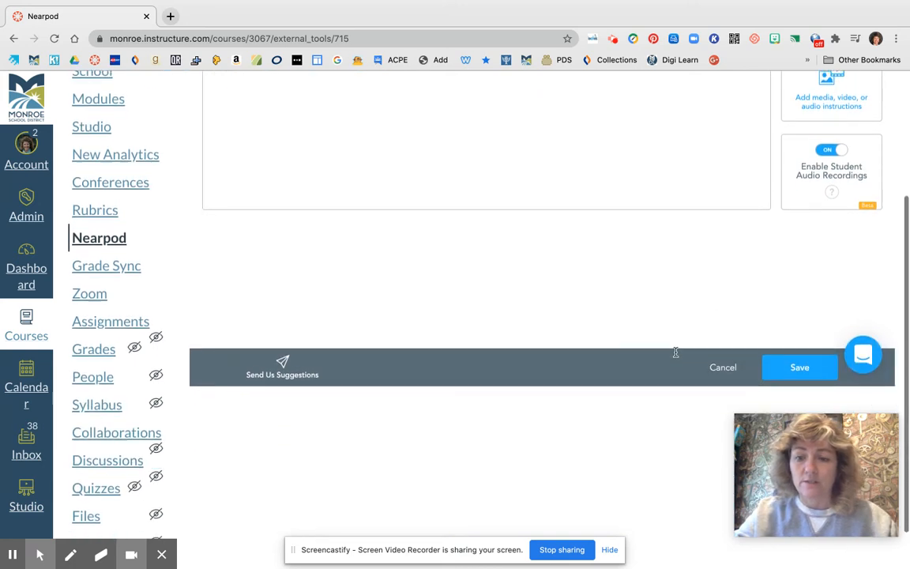
left_click(800, 362)
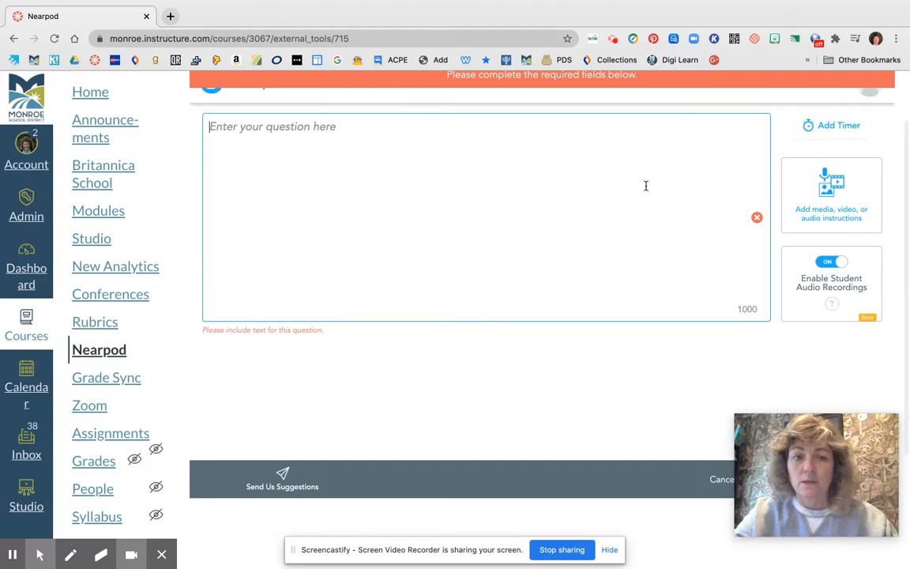
Enter "asdfasfd" as the question text and save the open-ended question
type("asdfasfd")
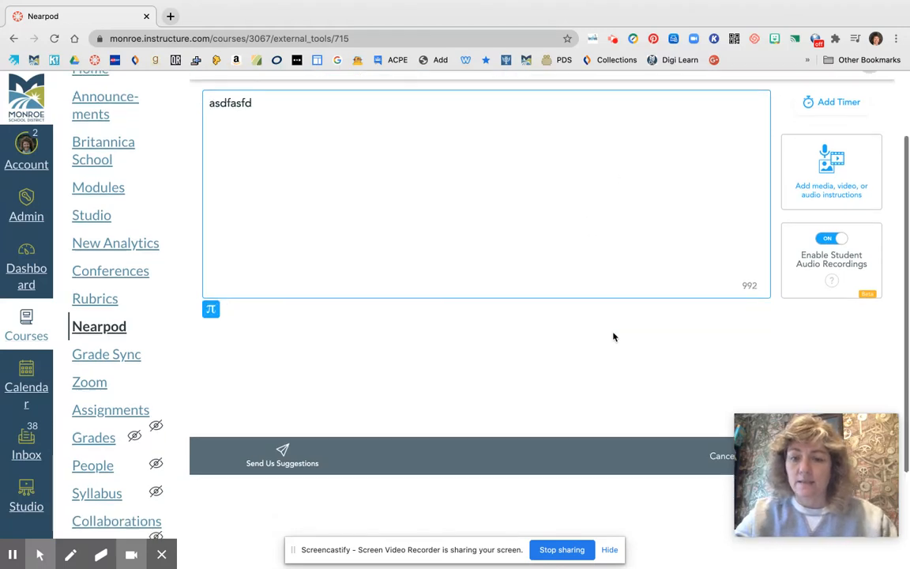
scroll(613, 337, "down", 3)
left_click(780, 322)
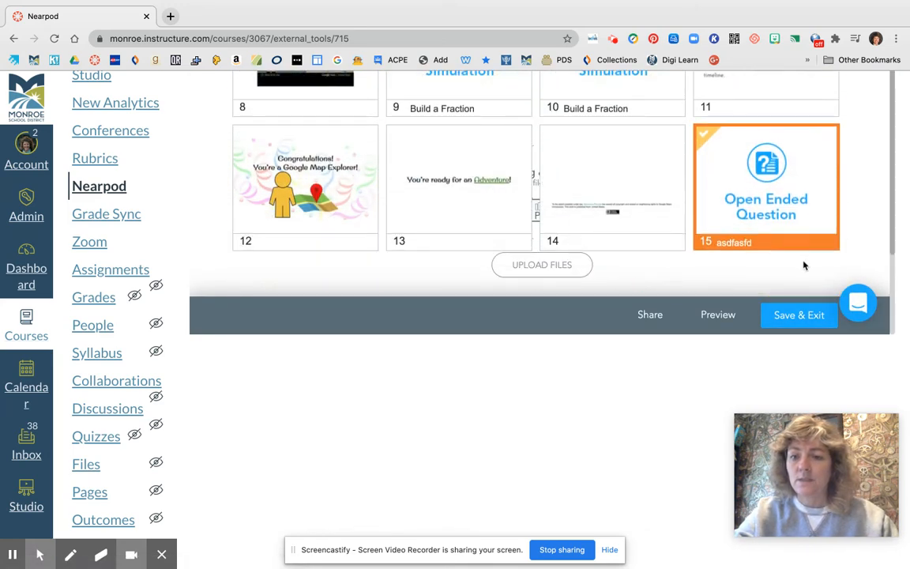
Move the Open Ended Question slide from the end of the lesson to position 5
left_click_drag(793, 213, 548, 209)
scroll(559, 201, "up", 1)
scroll(558, 202, "down", 1)
left_click_drag(559, 188, 494, 111)
scroll(488, 154, "up", 1)
scroll(489, 154, "up", 1)
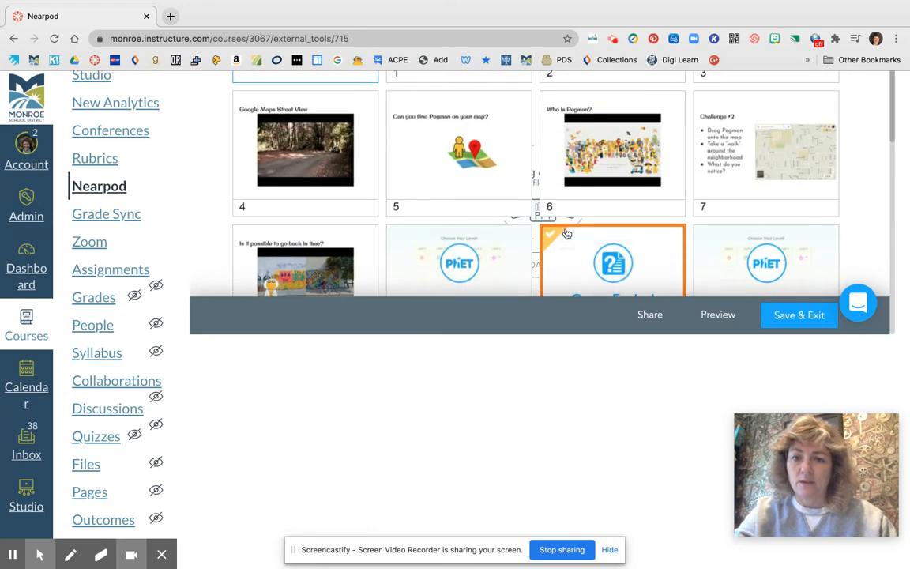
left_click_drag(567, 234, 511, 124)
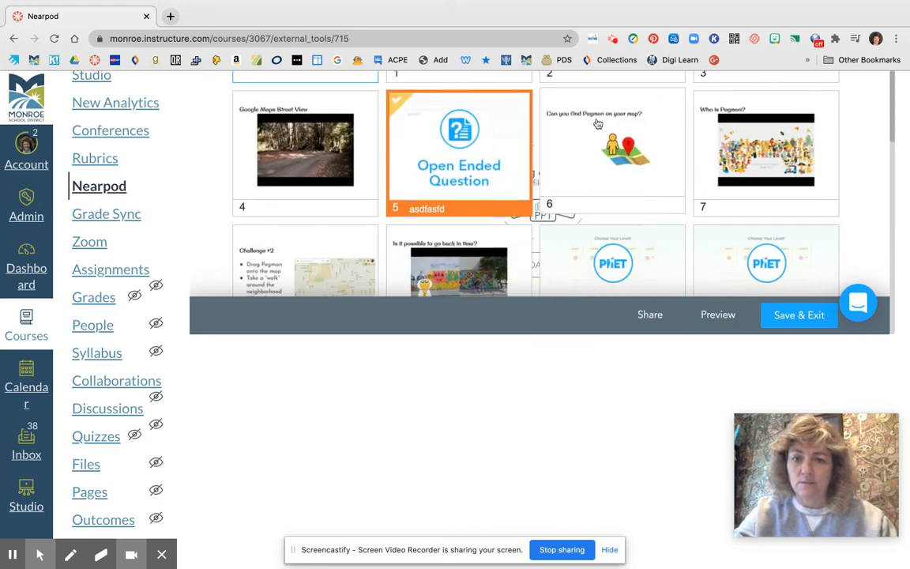
Add a Collaborate Board activity to the lesson
scroll(595, 122, "up", 1)
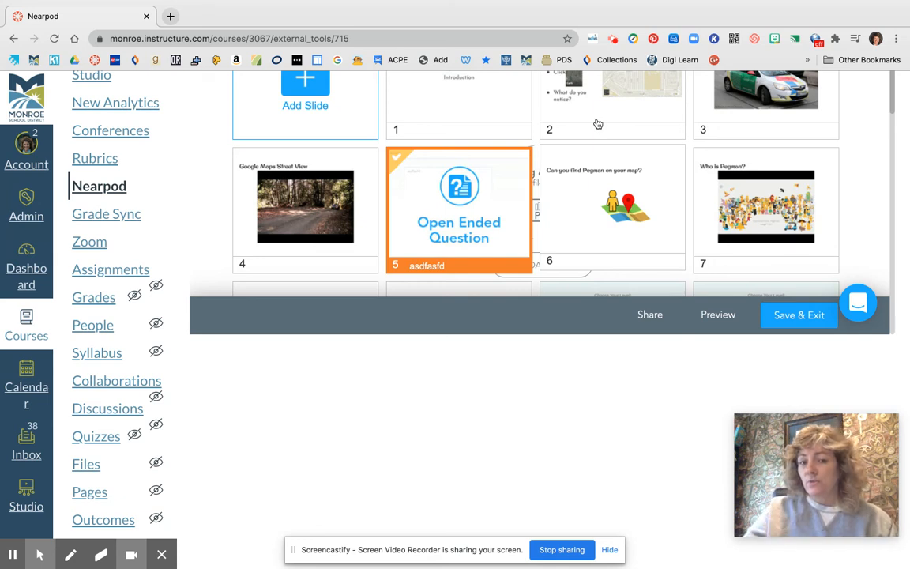
scroll(477, 103, "up", 1)
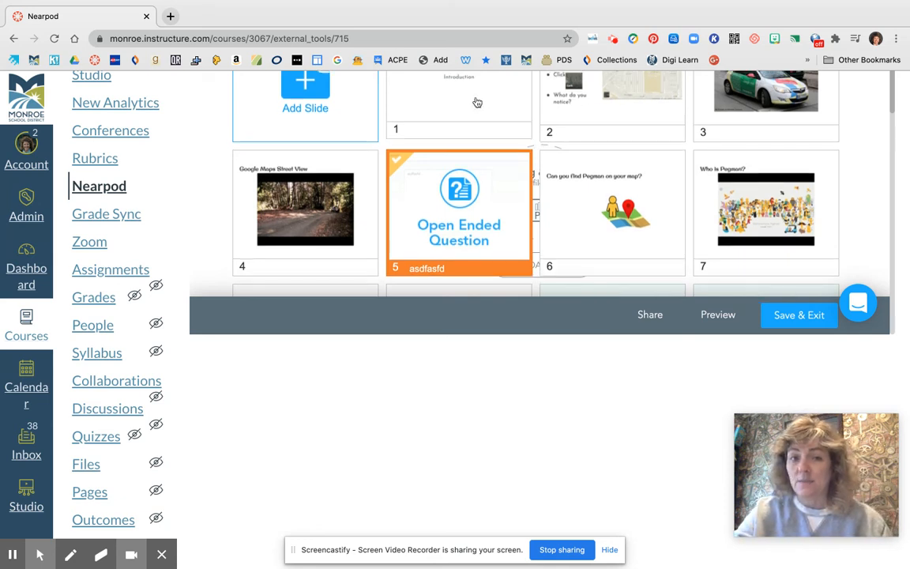
left_click(321, 92)
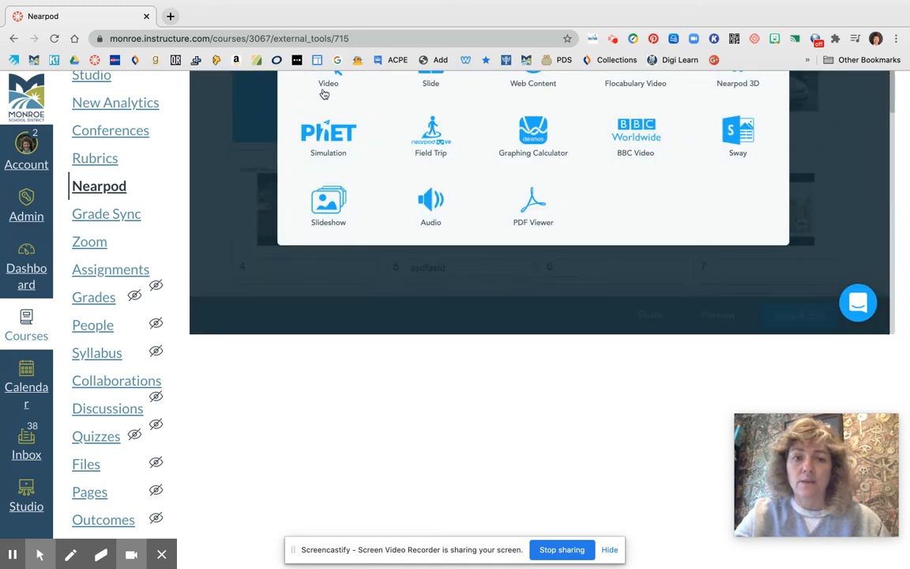
scroll(324, 93, "up", 3)
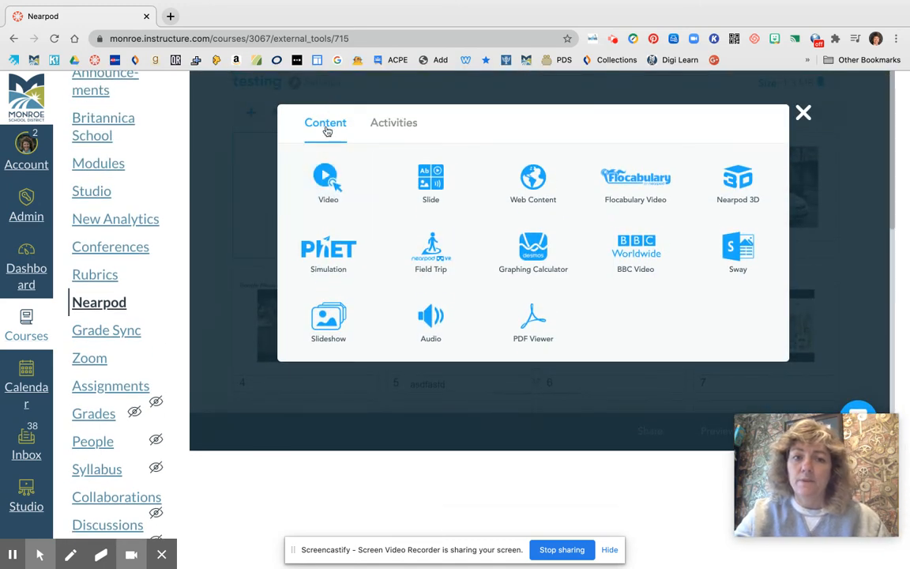
left_click(399, 125)
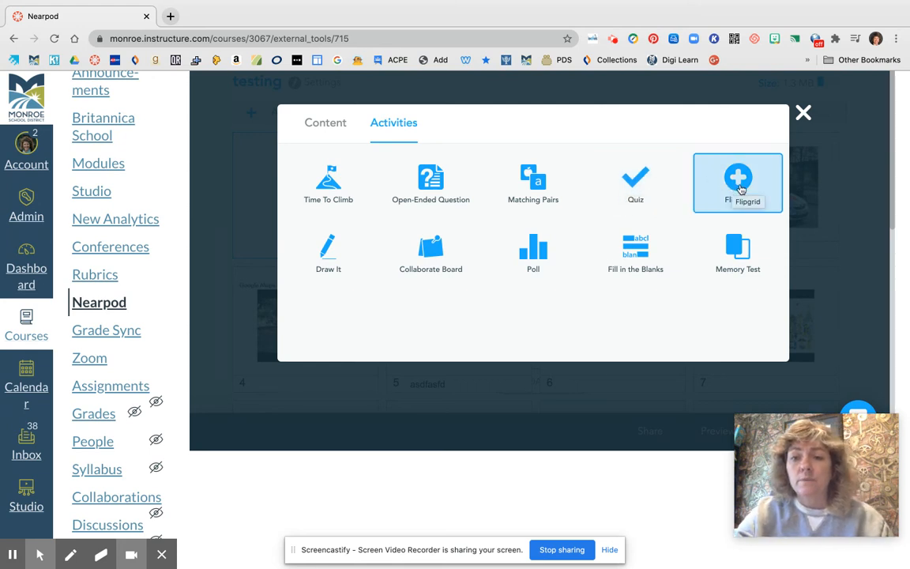
left_click(441, 252)
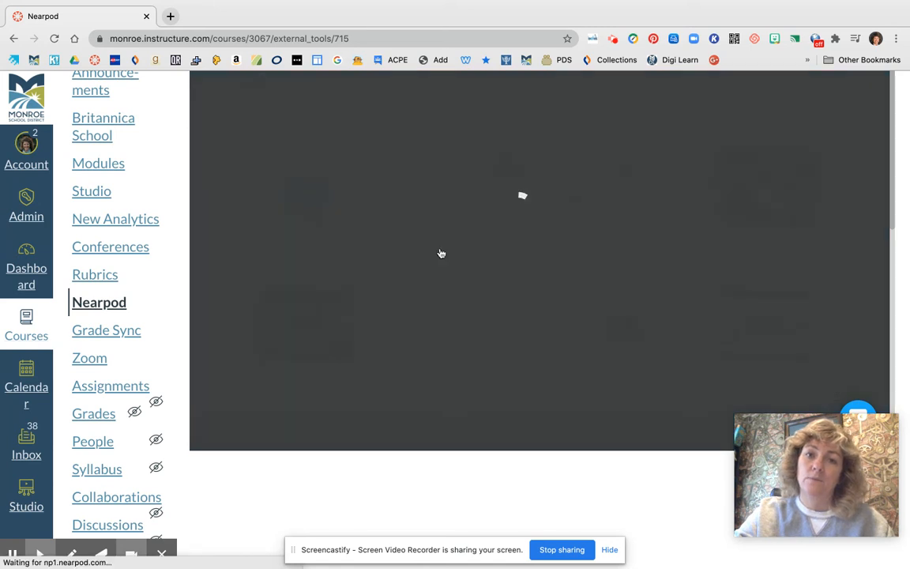